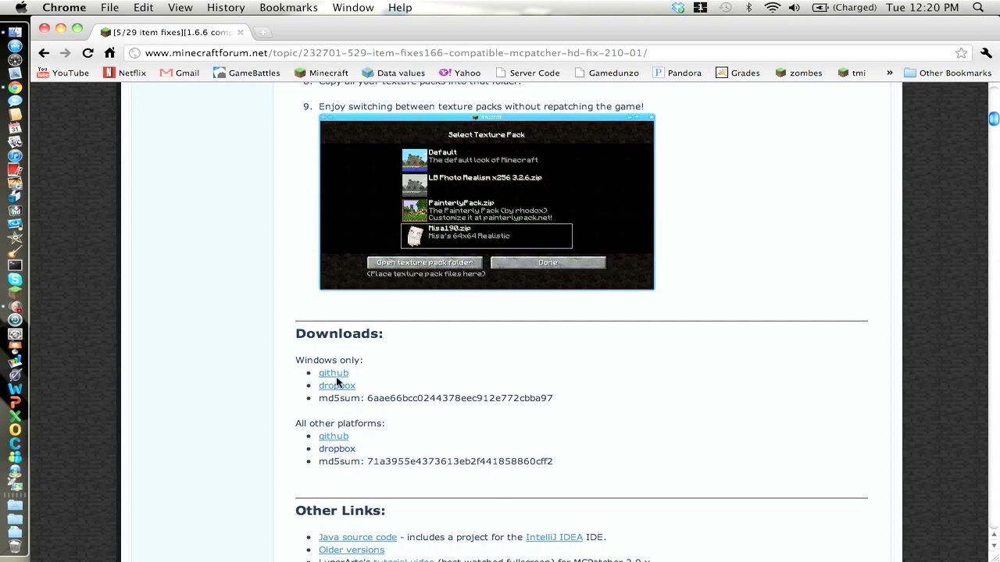
Examine the MCPatcher download links on the forum page, especially those listed for all other platforms
drag(430, 447, 419, 442)
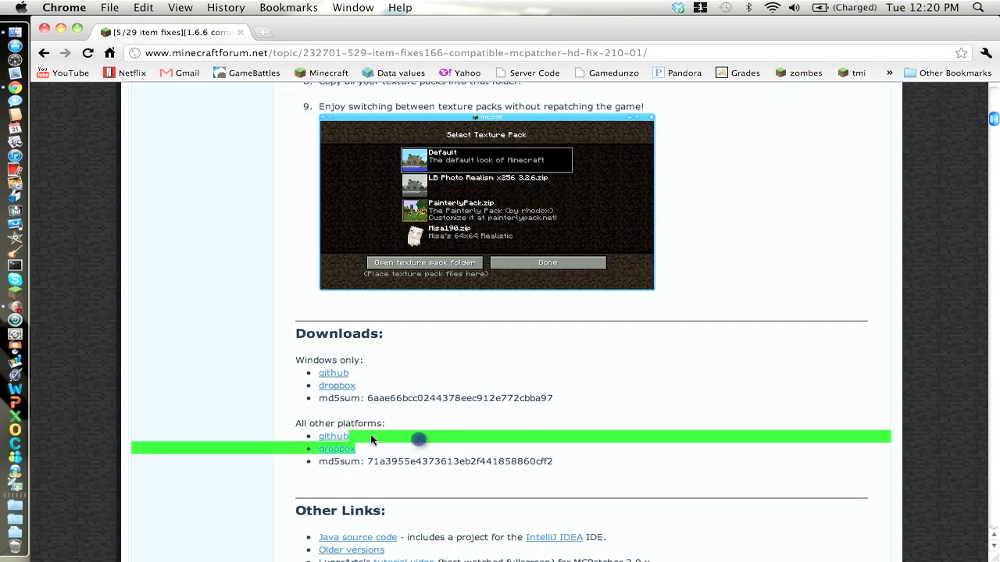
scroll(215, 352, up, 3)
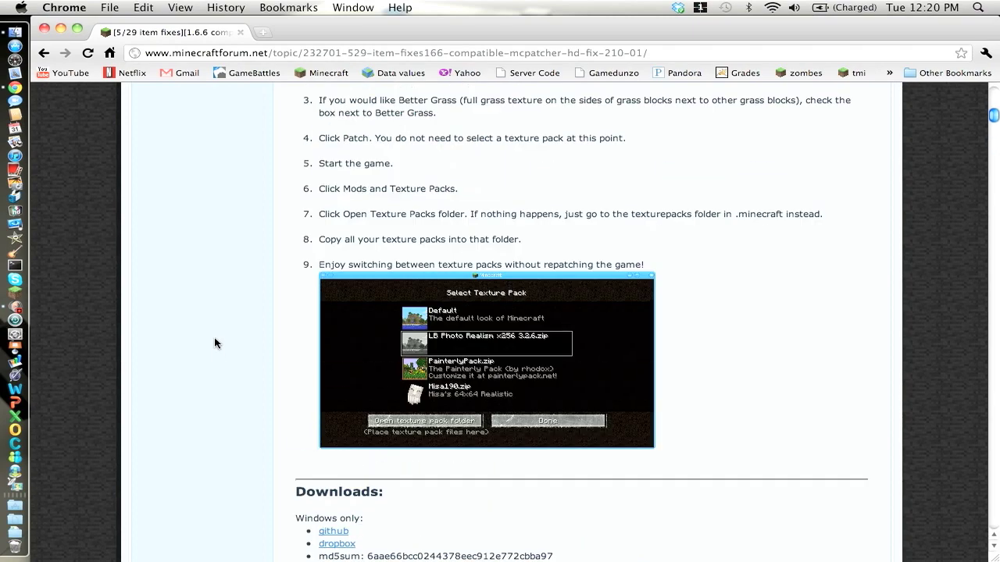
scroll(214, 344, down, 6)
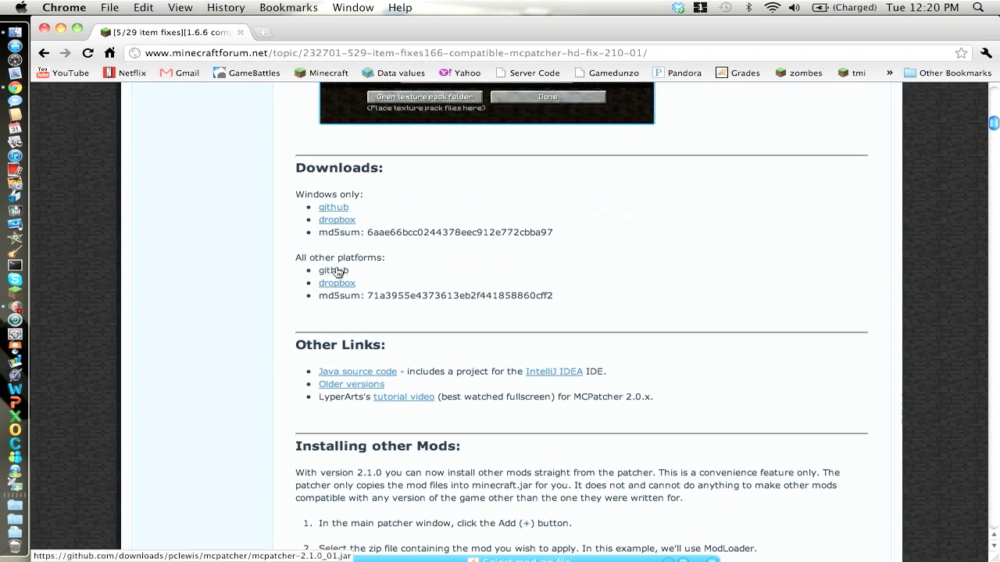
drag(291, 258, 398, 256)
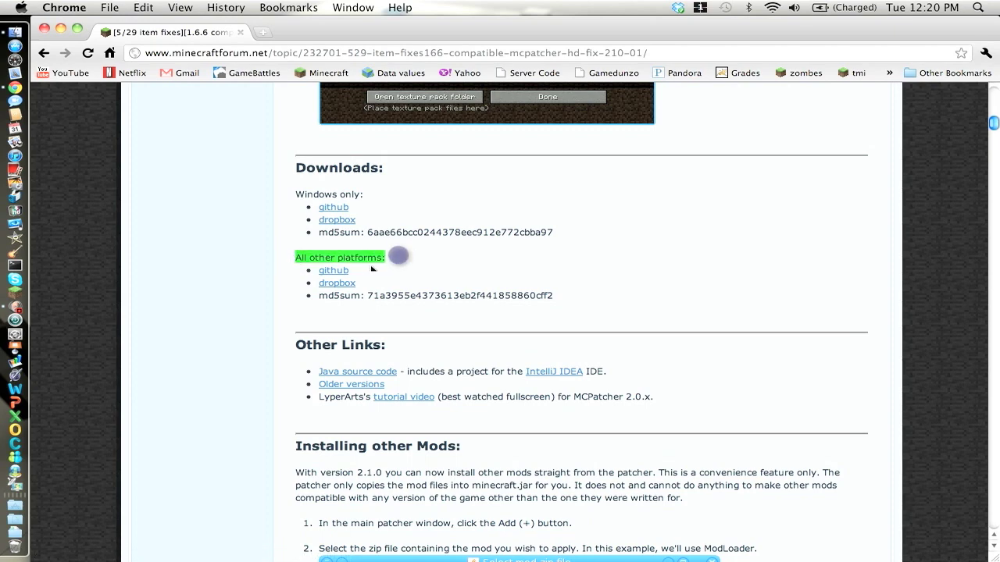
Leave the browser, launch Minecraft and log in with the remembered account so the game files download
key(super+h)
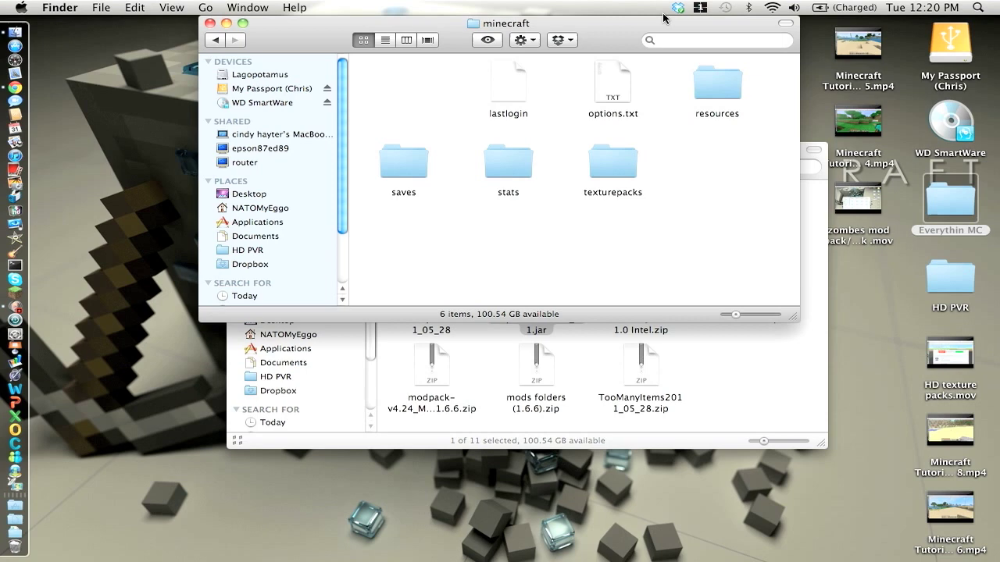
drag(429, 69, 398, 101)
click(400, 102)
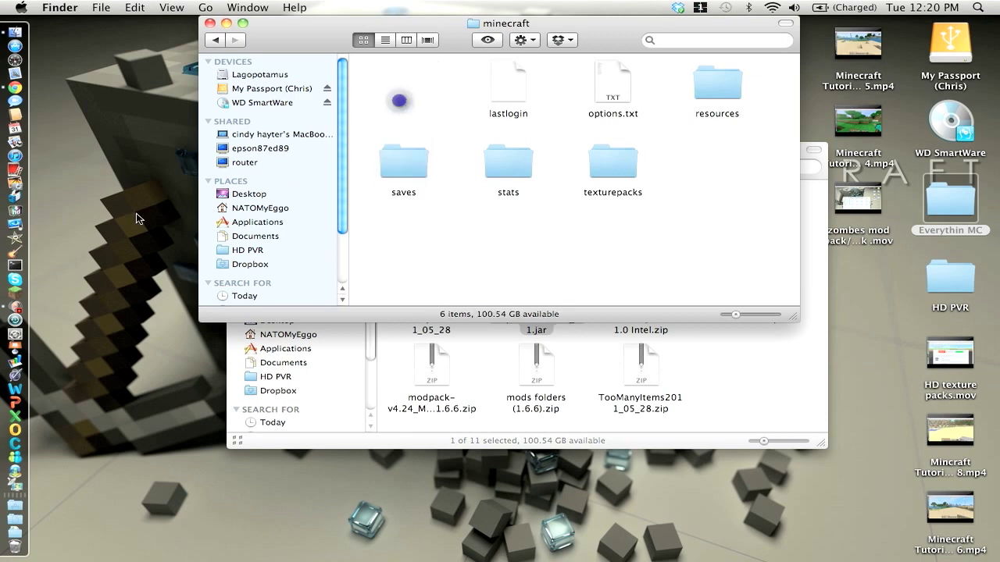
click(12, 295)
click(12, 296)
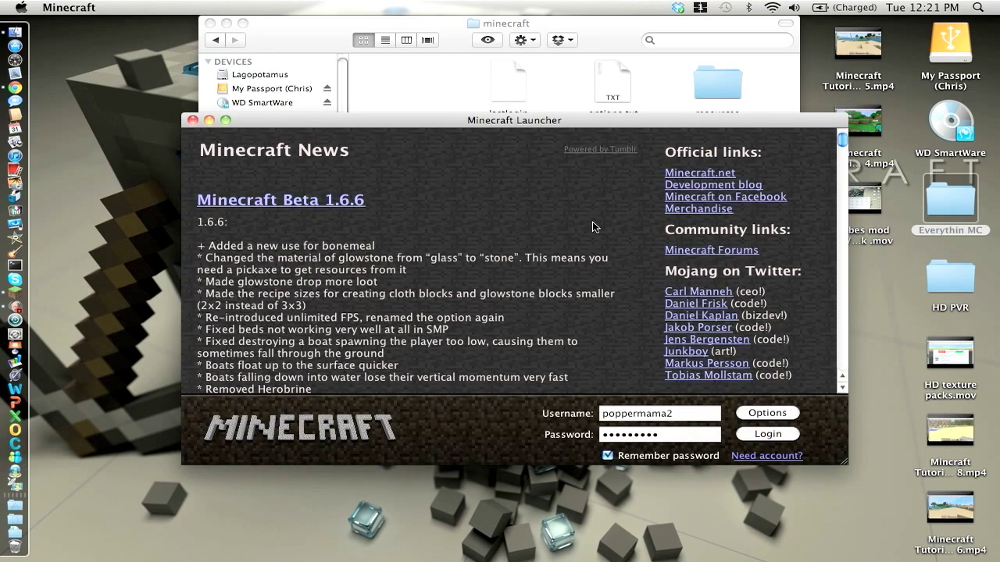
click(764, 435)
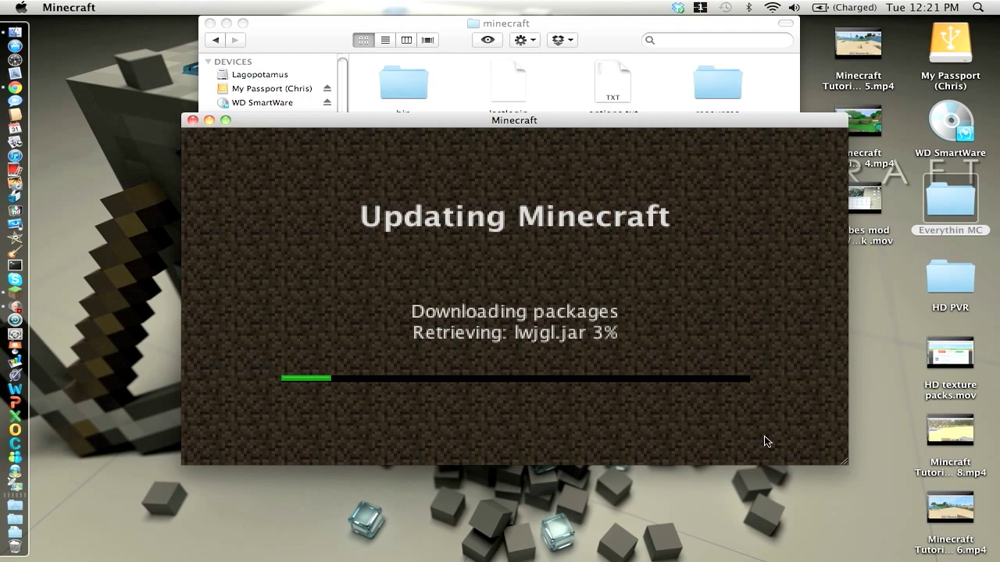
Switch to Finder, open the texturepacks folder inside the minecraft folder and look over the texture pack zip files
click(640, 36)
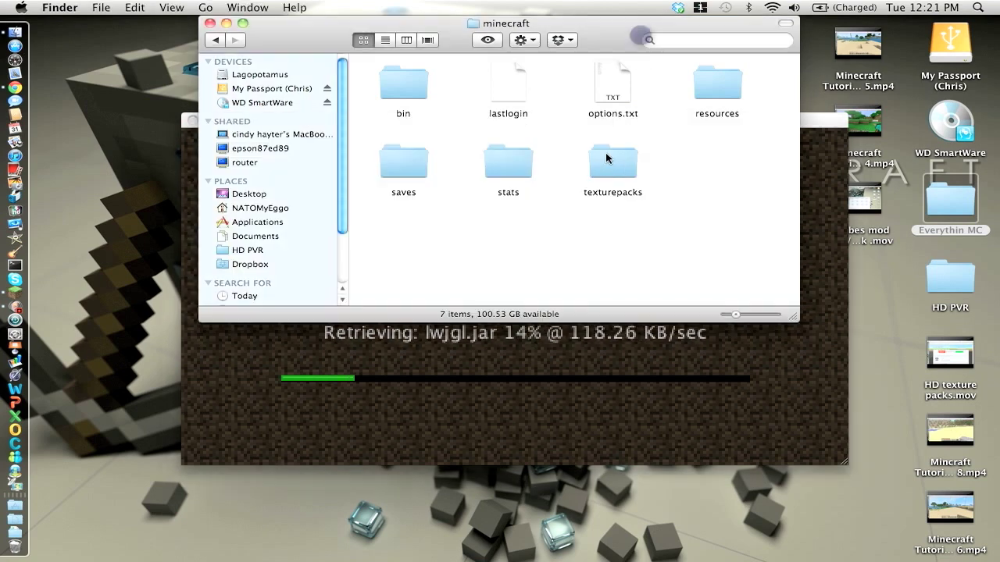
double_click(606, 156)
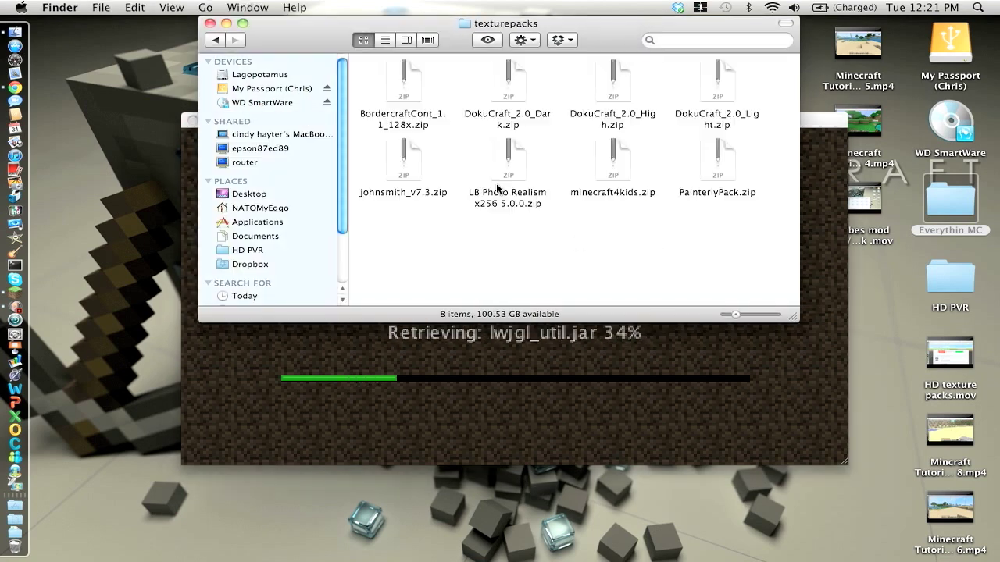
drag(730, 229, 450, 76)
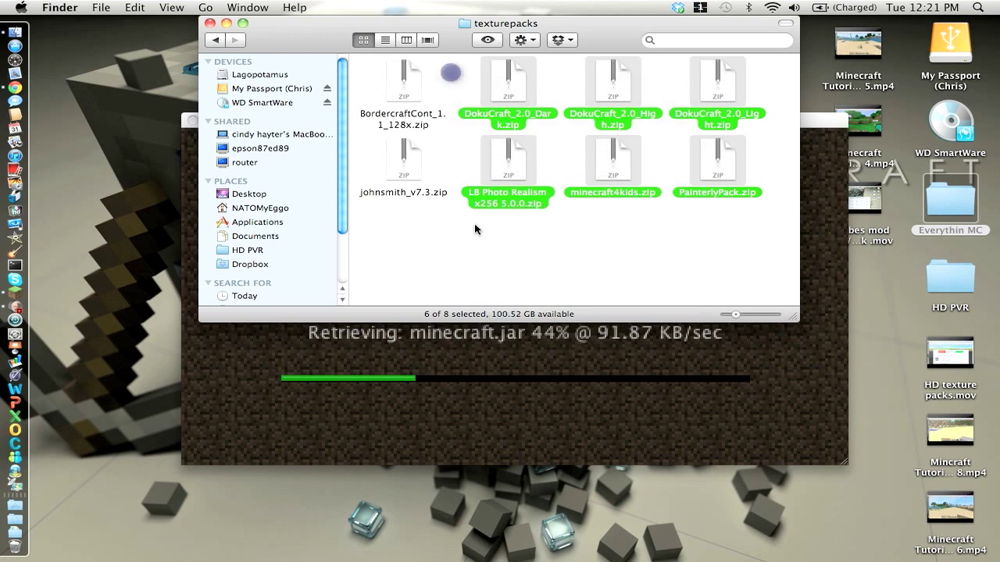
click(520, 235)
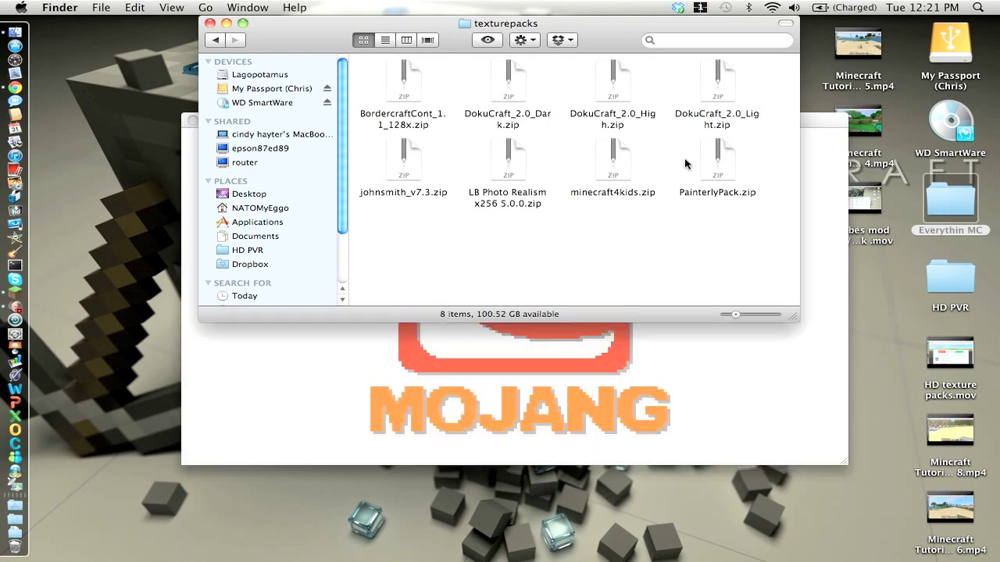
Unarchive PainterlyPack.zip in the texturepacks folder and close the running Minecraft window
double_click(712, 161)
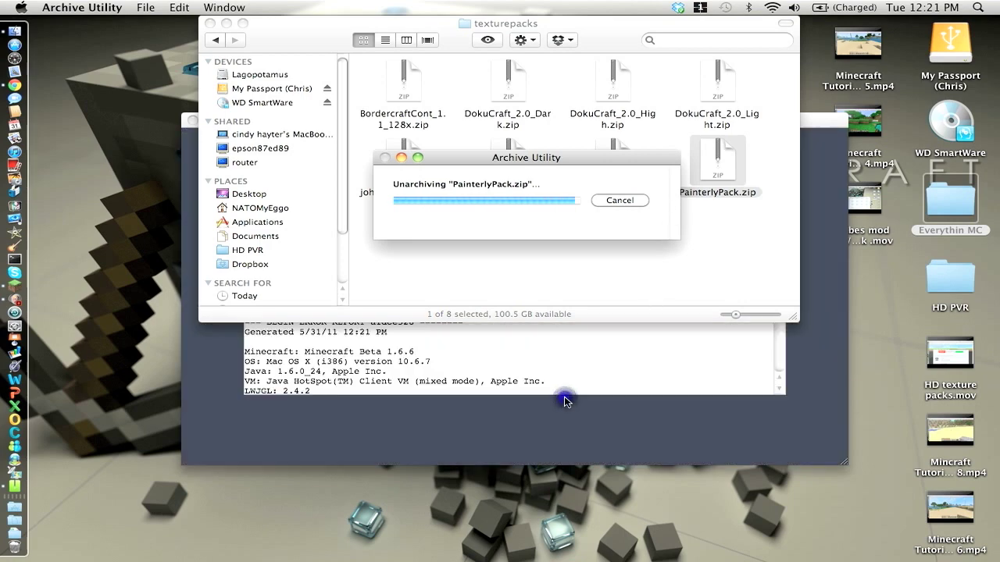
click(565, 400)
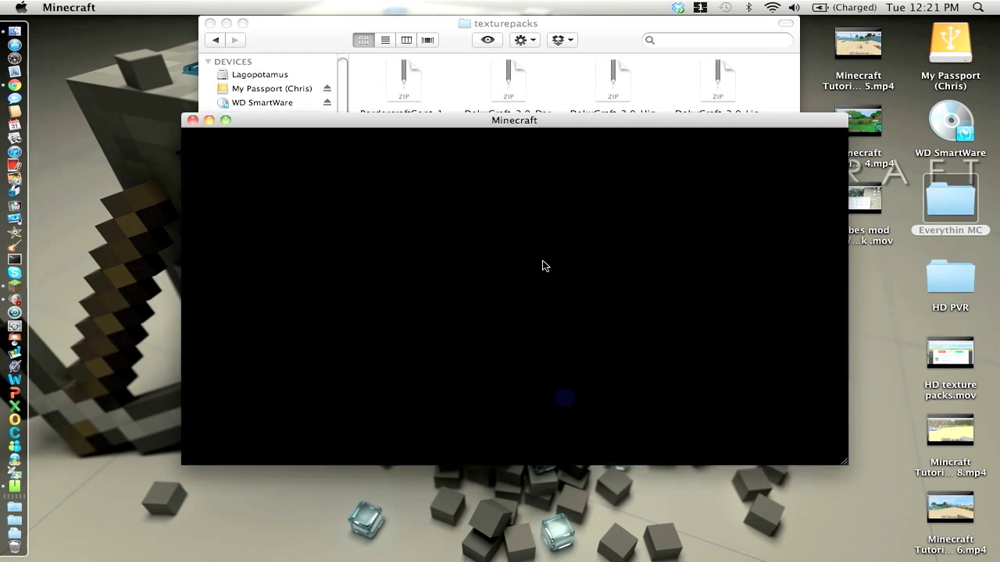
click(192, 119)
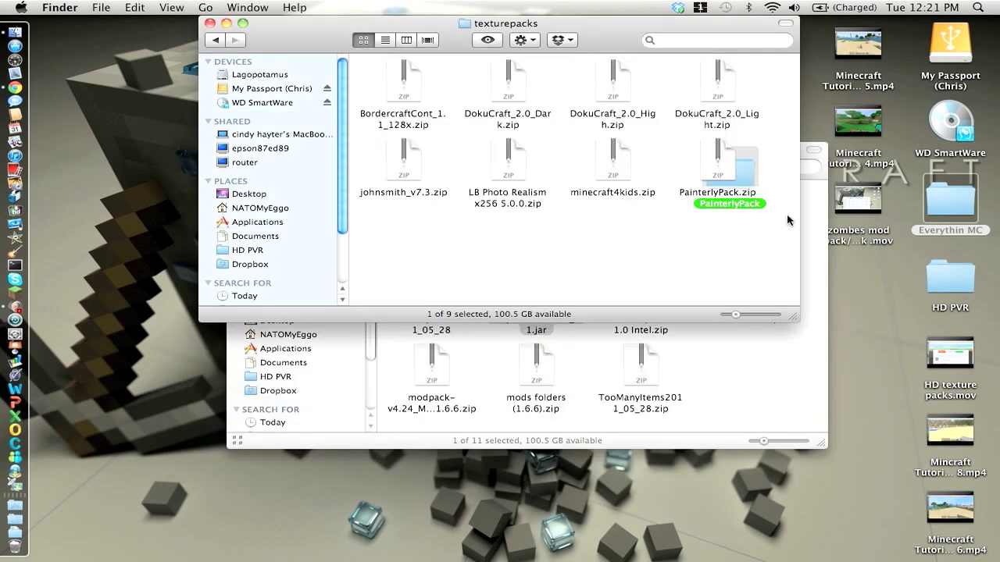
Open the extracted PainterlyPack folder, look through its contents and close that Finder window
double_click(745, 167)
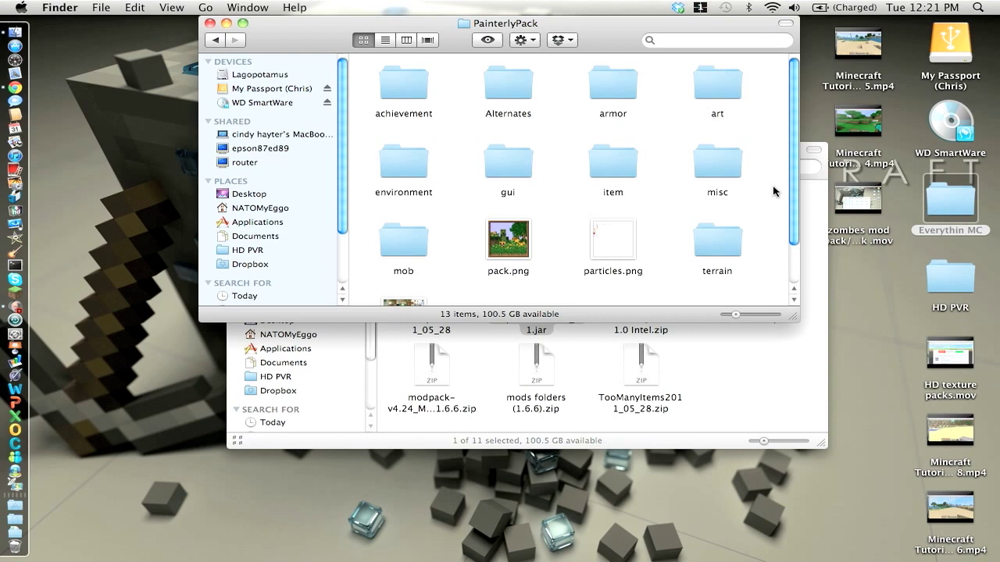
scroll(651, 229, down, 2)
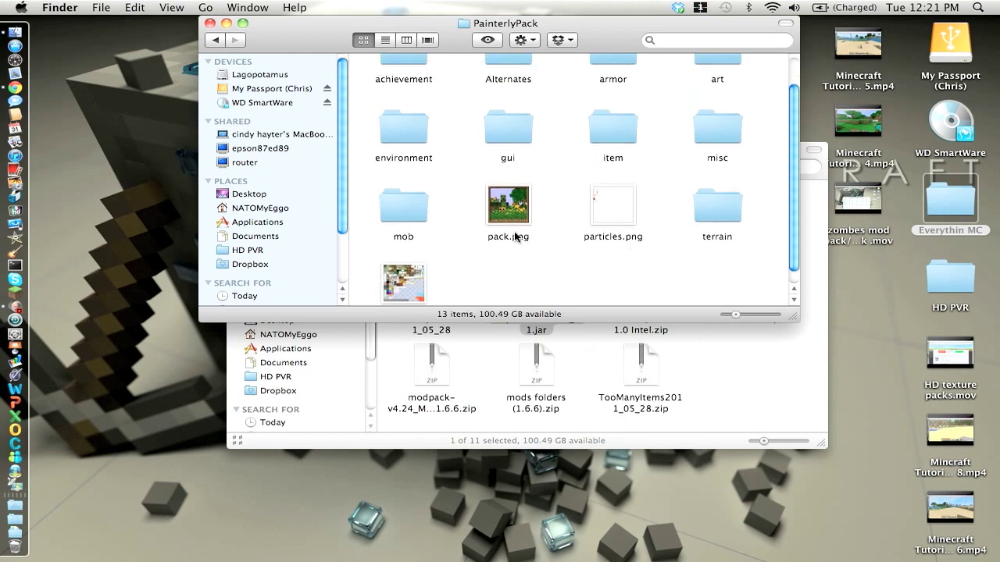
key(super+w)
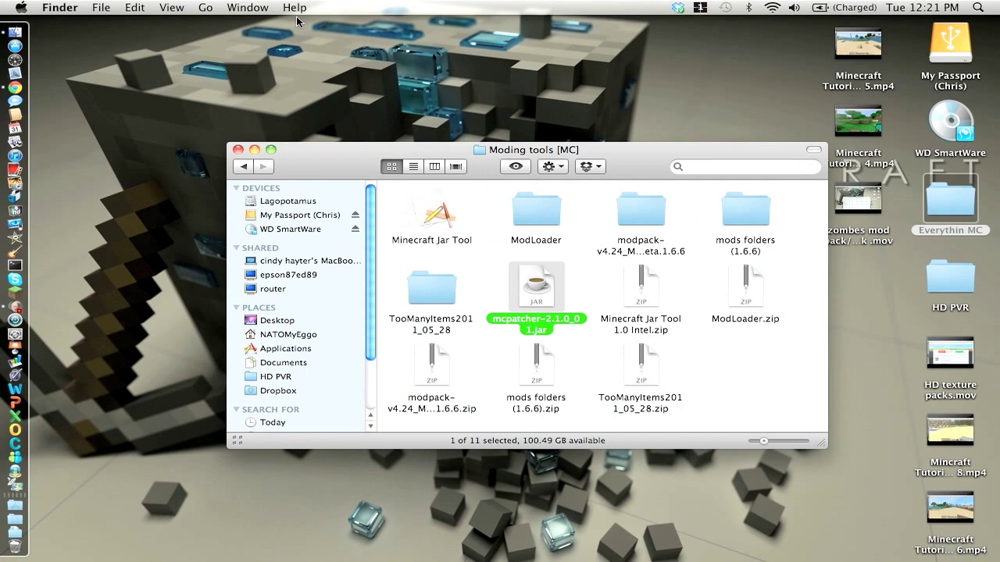
Open a new Finder window and browse from Library through Application Support and minecraft to the texturepacks folder
key(super+n)
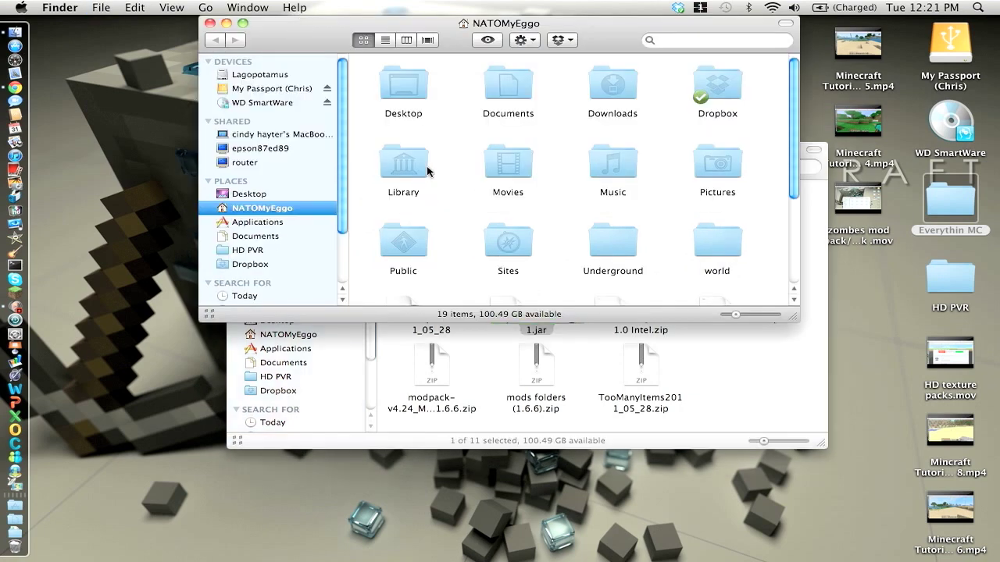
click(389, 163)
double_click(389, 163)
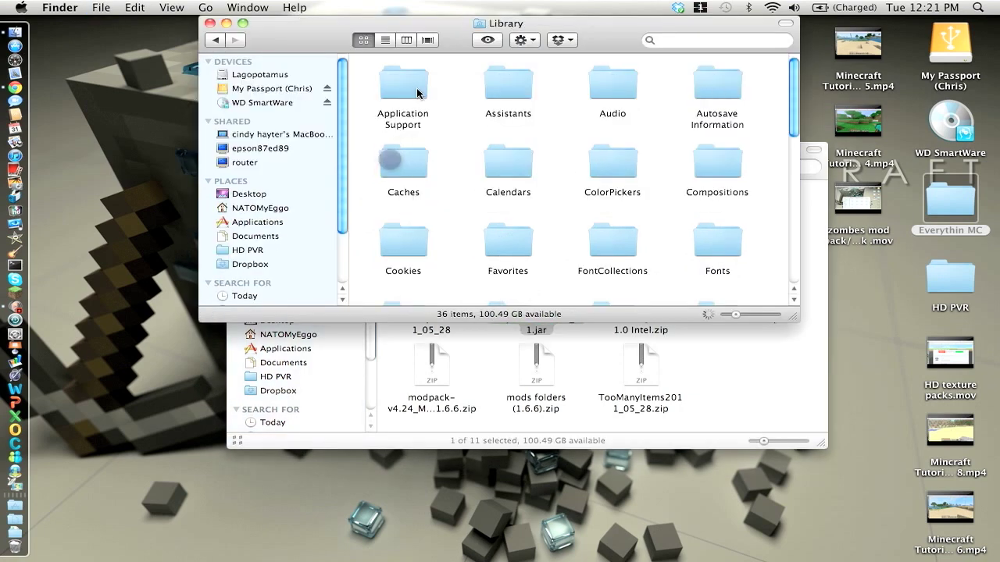
double_click(417, 89)
double_click(718, 184)
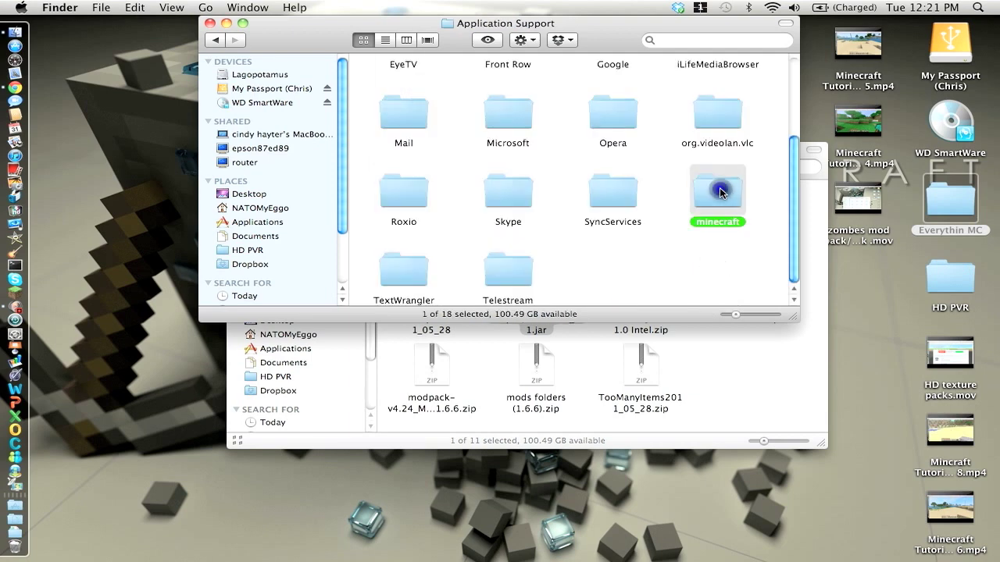
double_click(629, 178)
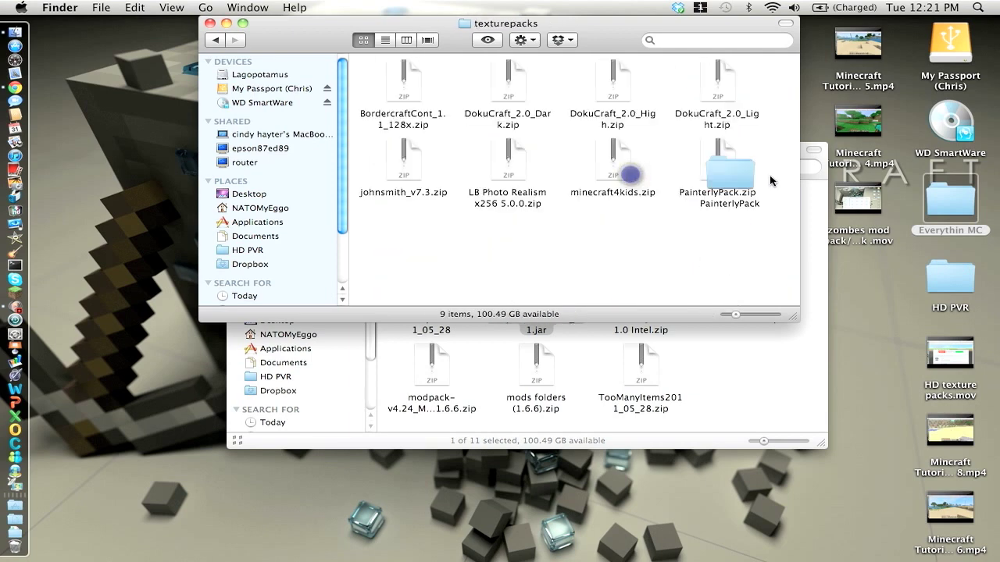
Move the extracted PainterlyPack folder to the trash, keeping PainterlyPack.zip, and close the texturepacks window
right_click(740, 185)
click(723, 168)
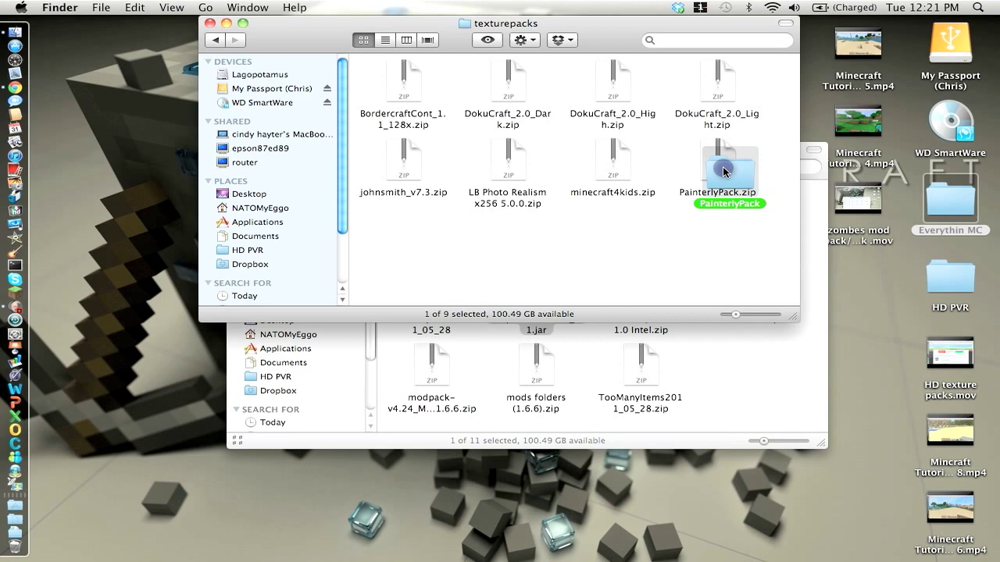
key(super+BackSpace)
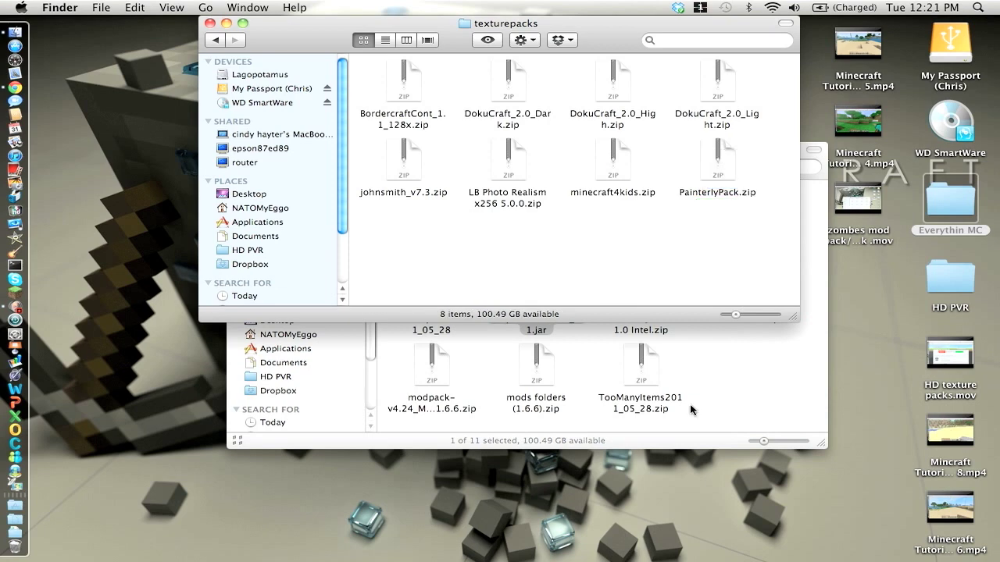
key(super+w)
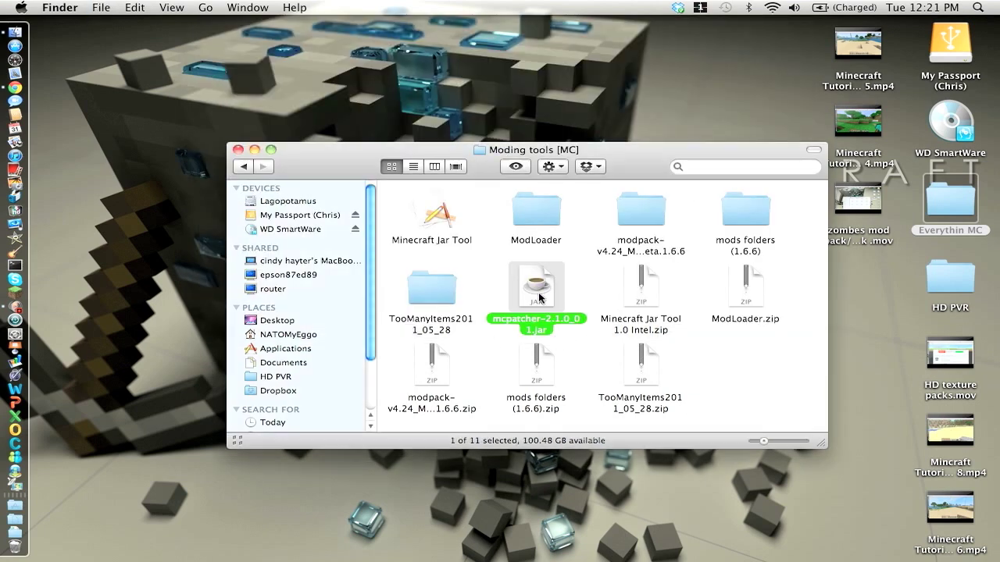
Run mcpatcher-2.1.0_01.jar, enable Better Grass alongside HD Textures and HD Font, and patch minecraft.jar
double_click(539, 293)
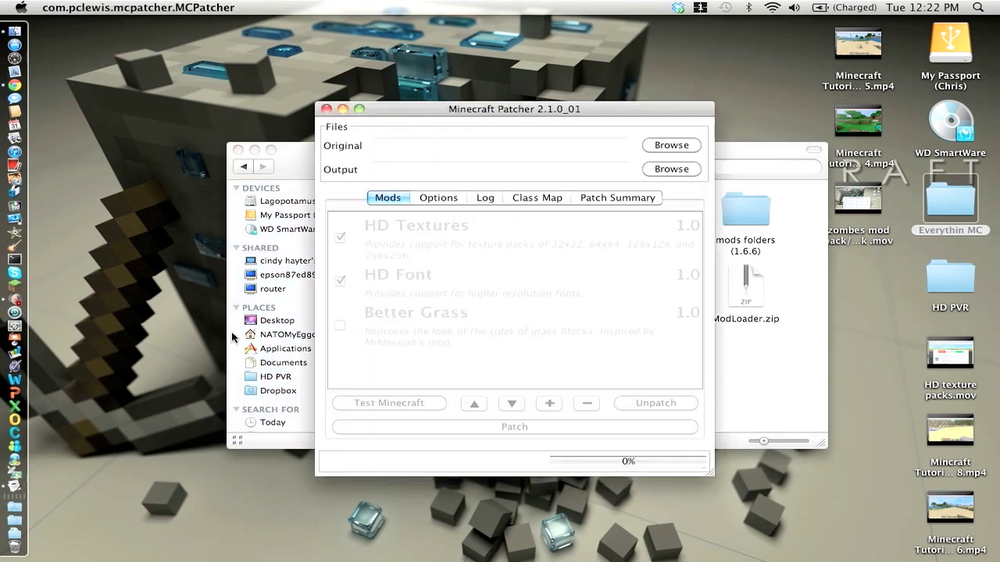
click(340, 325)
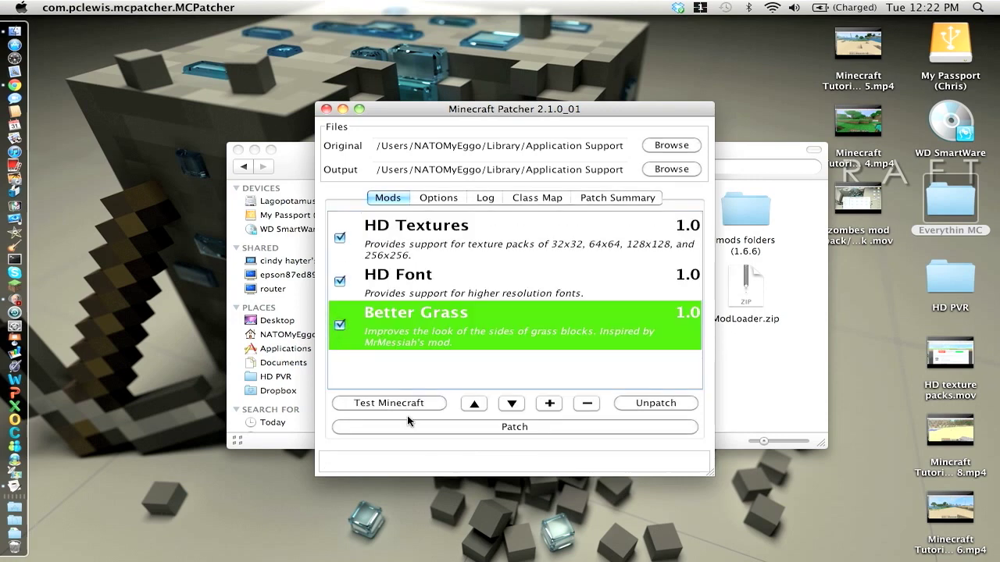
click(426, 426)
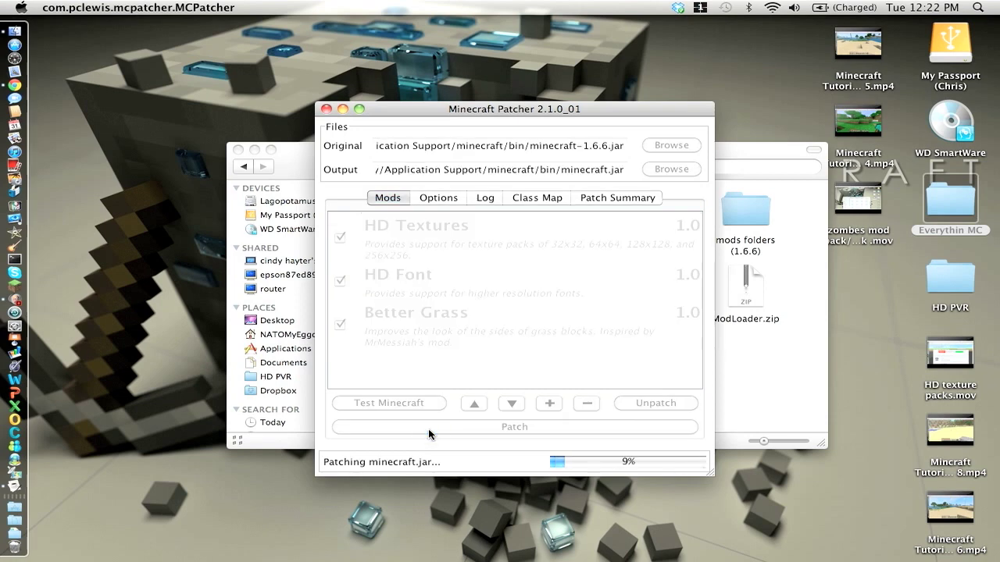
Launch the patched Minecraft and log in with the remembered account
click(20, 287)
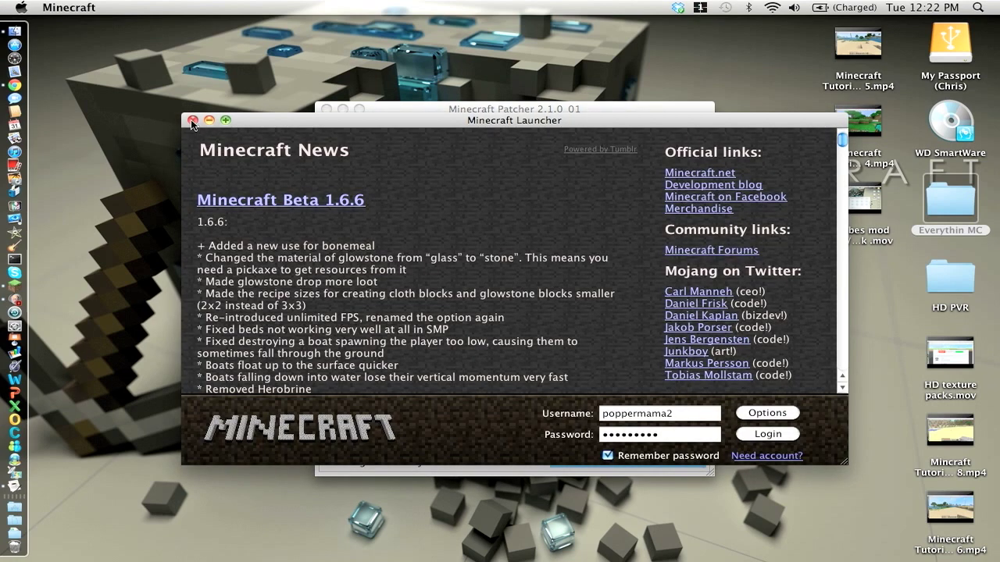
click(192, 121)
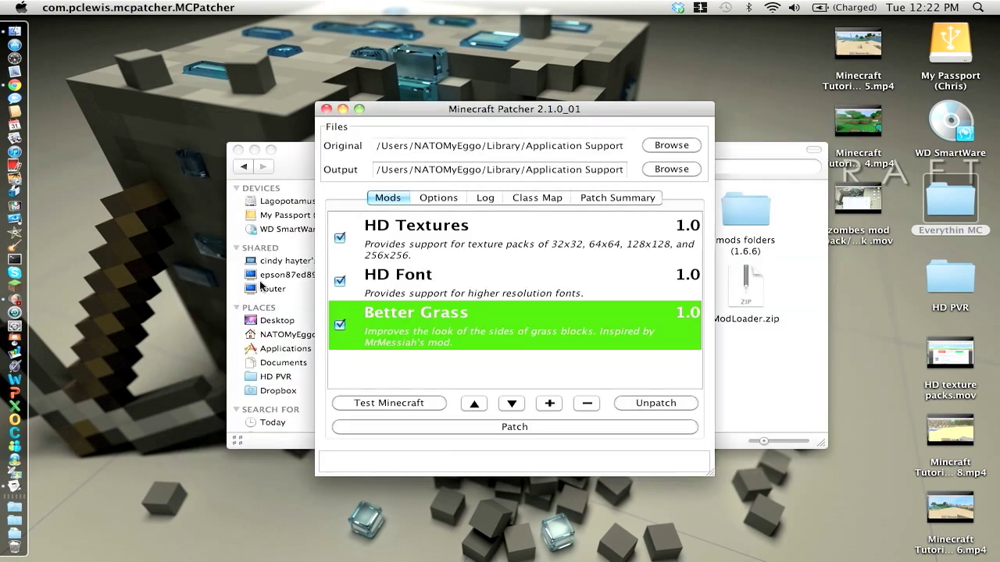
click(14, 291)
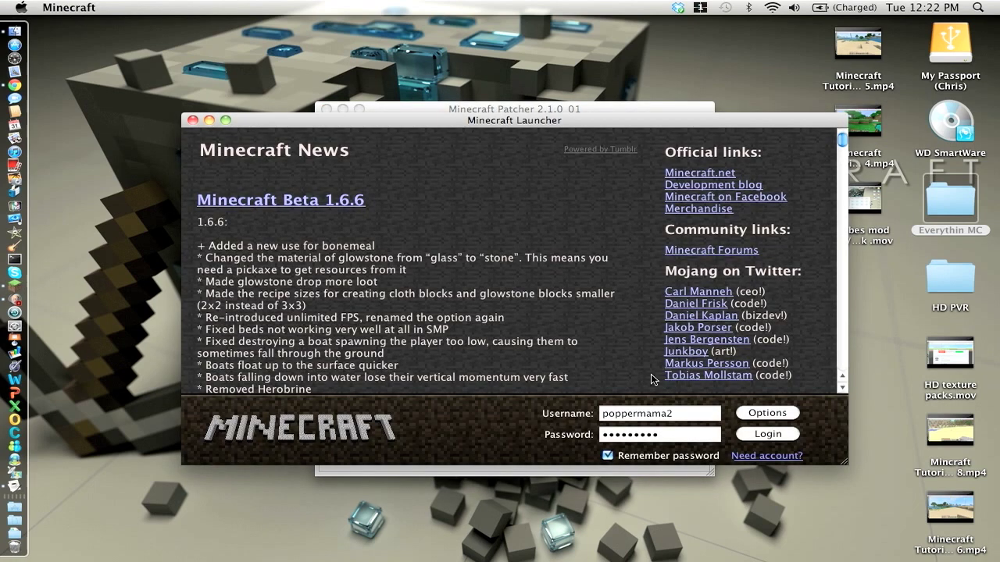
click(785, 430)
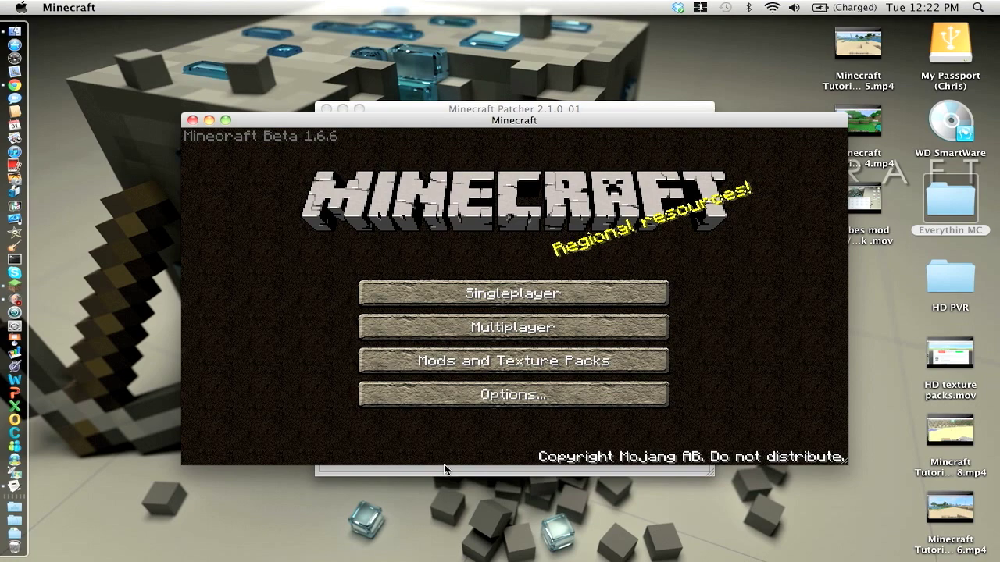
Open Minecraft's Mods and Texture Packs screen and look through the installed texture packs down to PainterlyPack.zip
click(589, 362)
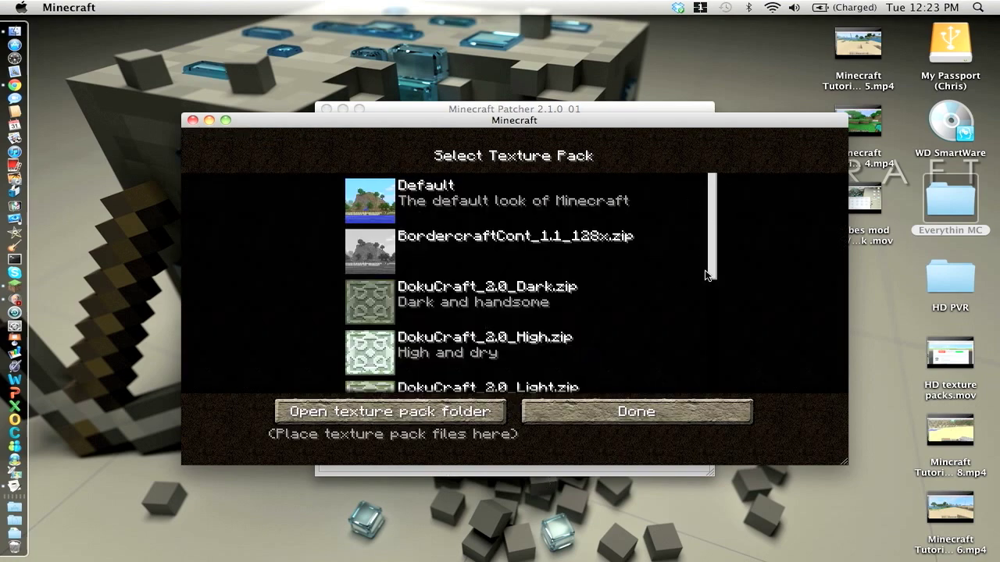
drag(712, 257, 692, 194)
scroll(703, 171, up, 2)
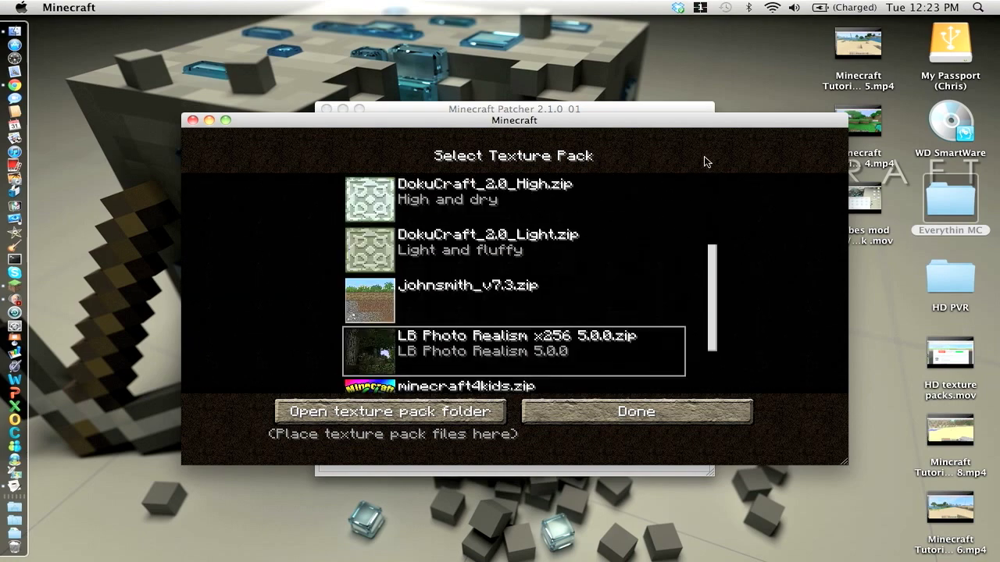
scroll(694, 344, down, 4)
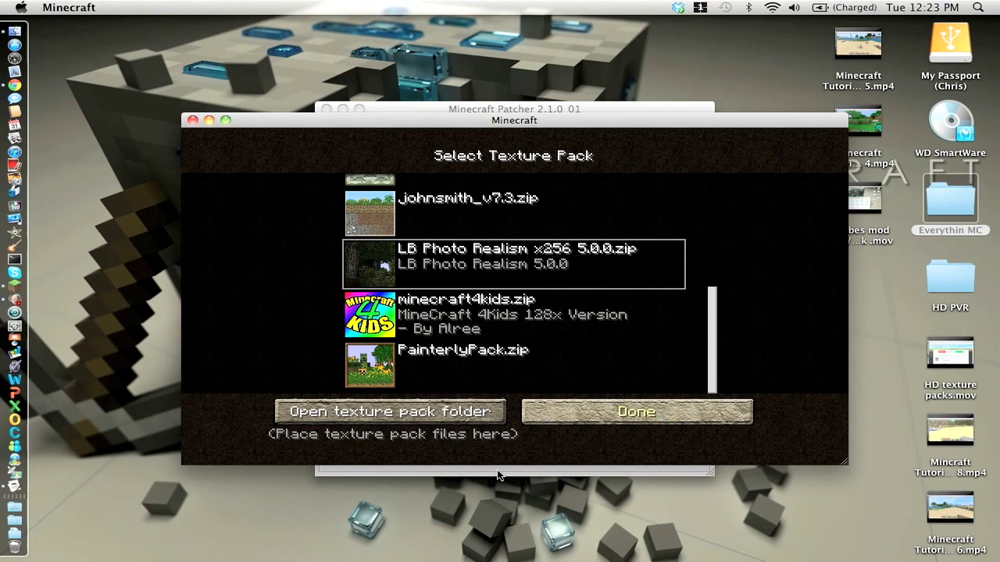
Leave the texture pack list and load the existing singleplayer world _1
key(Escape)
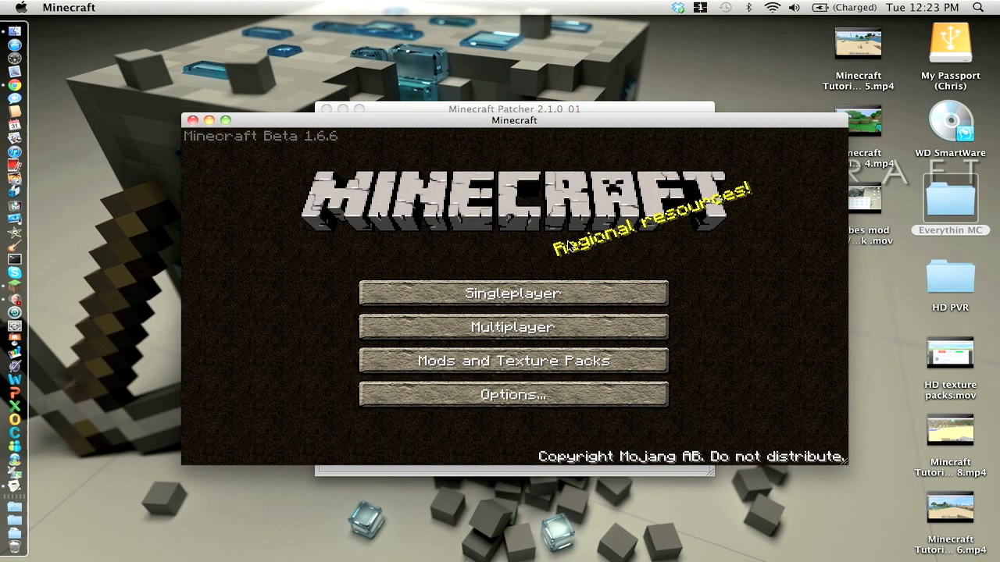
click(512, 290)
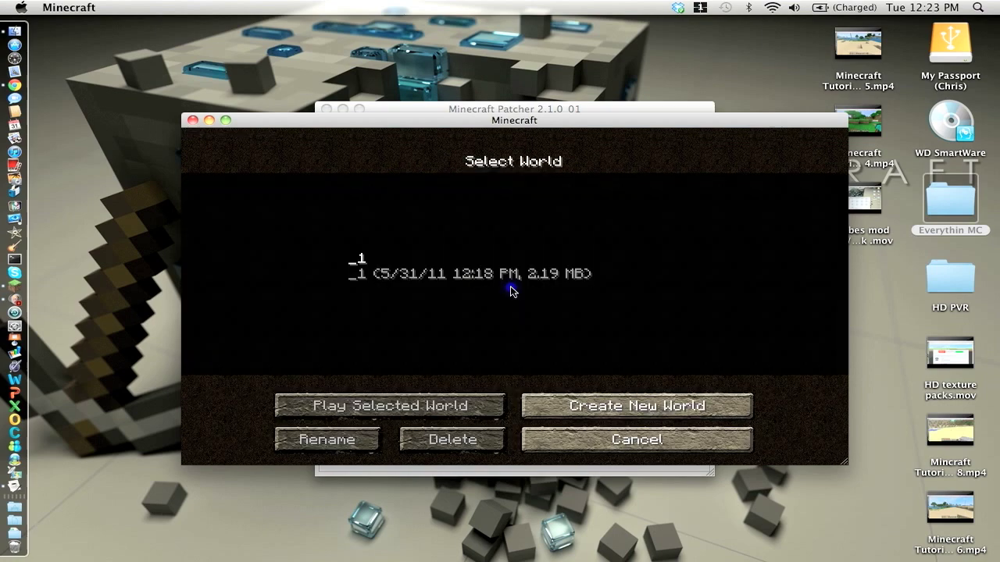
click(445, 270)
click(420, 414)
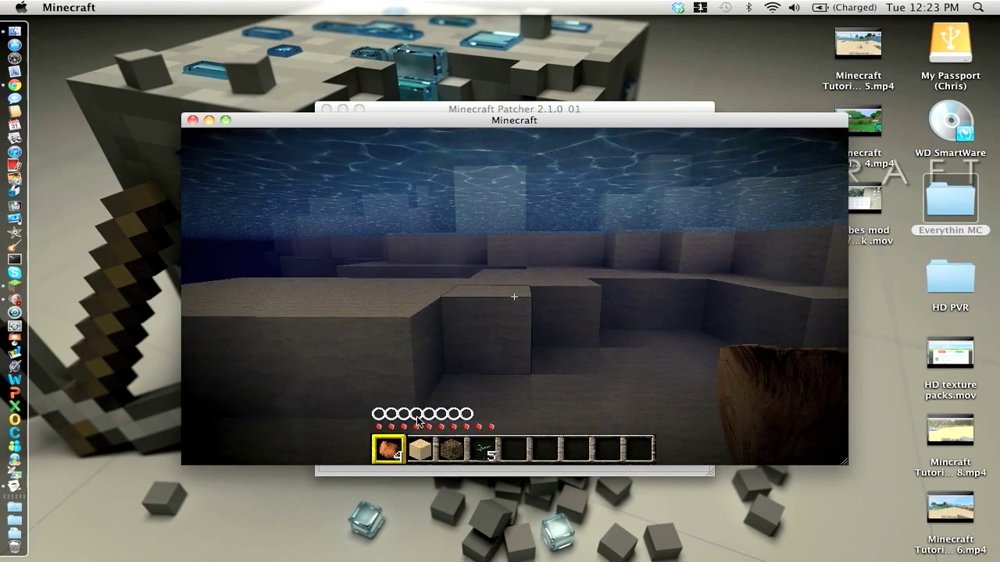
Surface from the water and explore the shore, examining the LB Photo Realism textures on the water, sand, trees and grass
key(space)
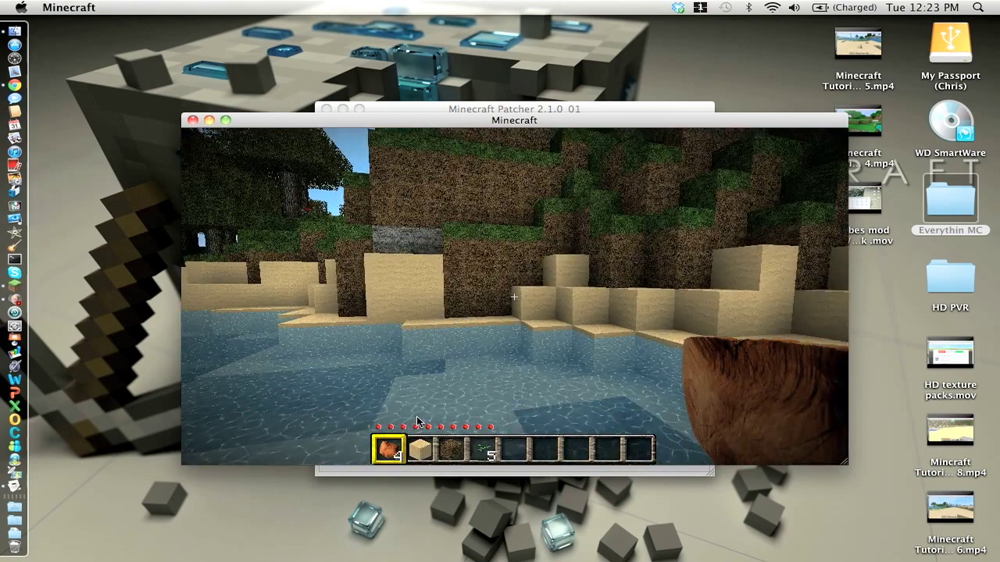
key(w)
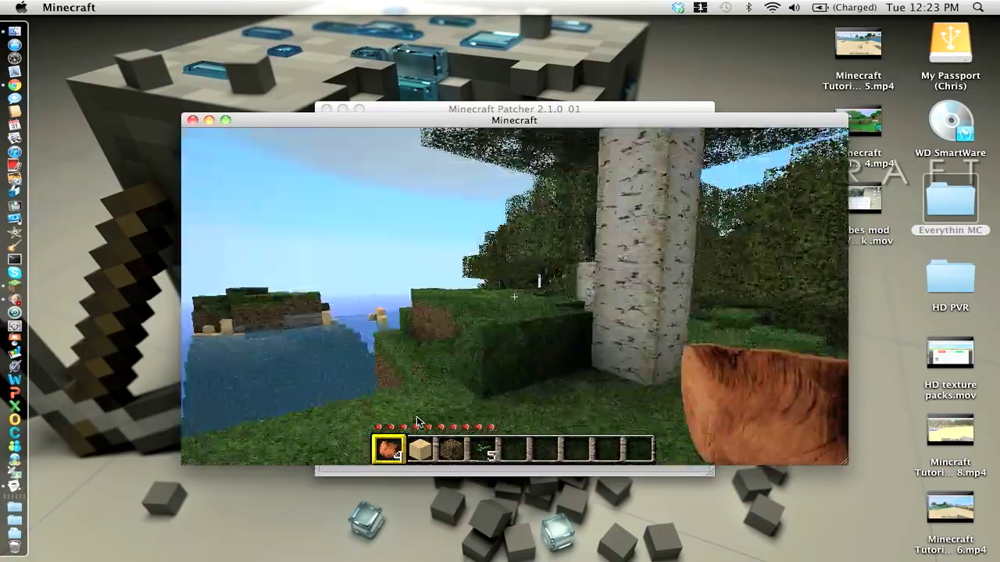
key(w)
key(space)
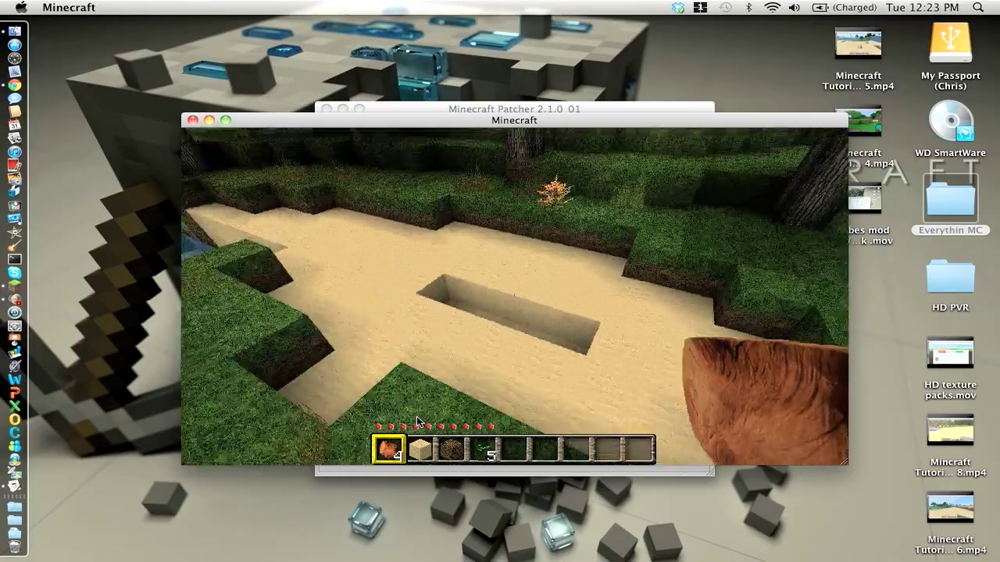
key(w)
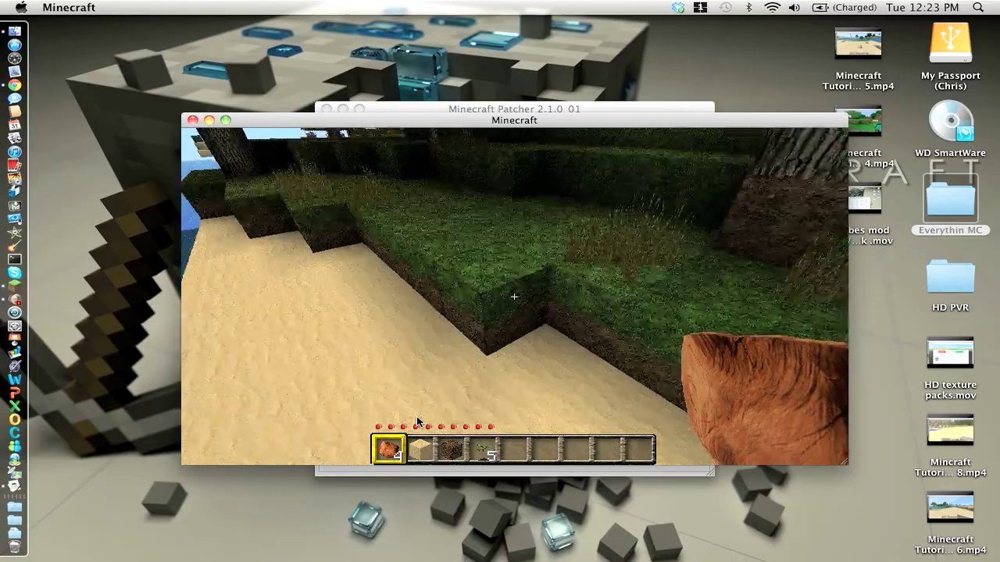
key(space)
key(w)
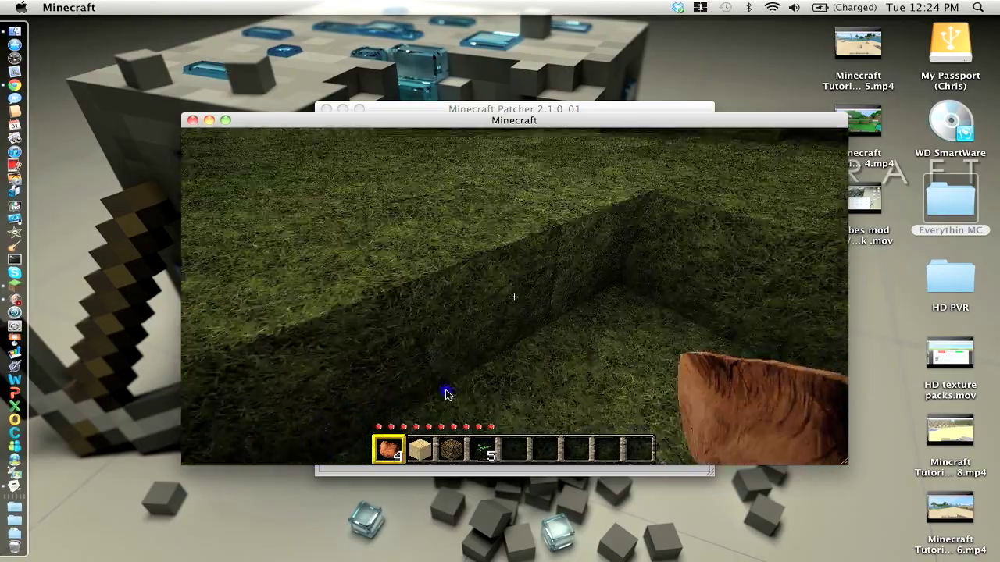
Dig up a grass block, cross the grass into the lake, and swim to the stone and dirt bank
click(445, 394)
click(445, 394)
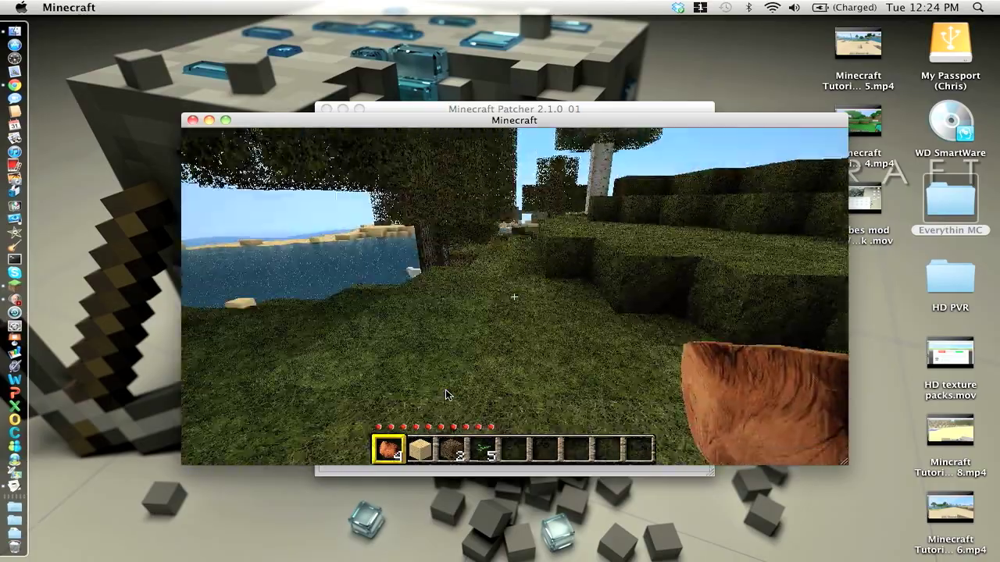
key(w)
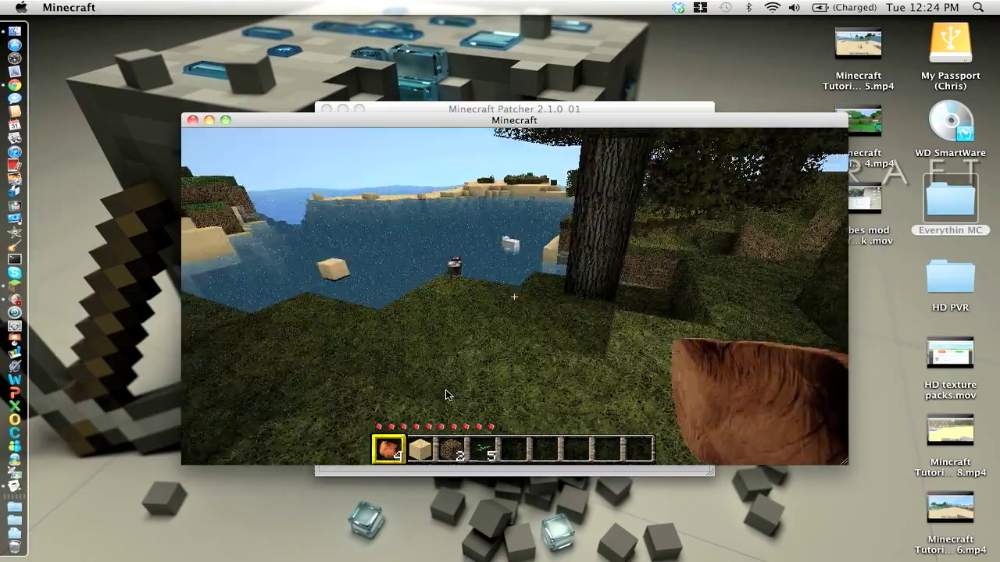
key(w)
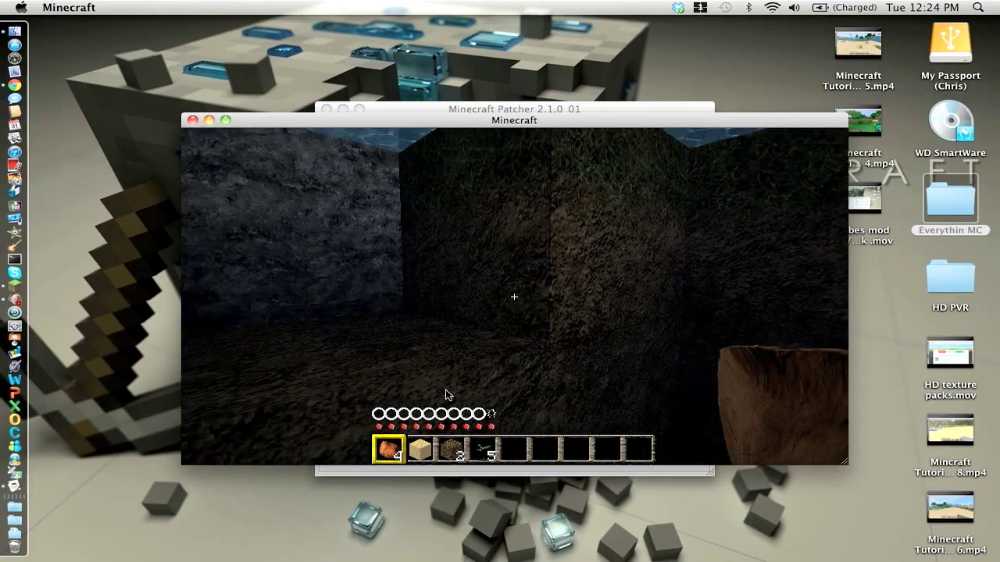
key(space)
key(w)
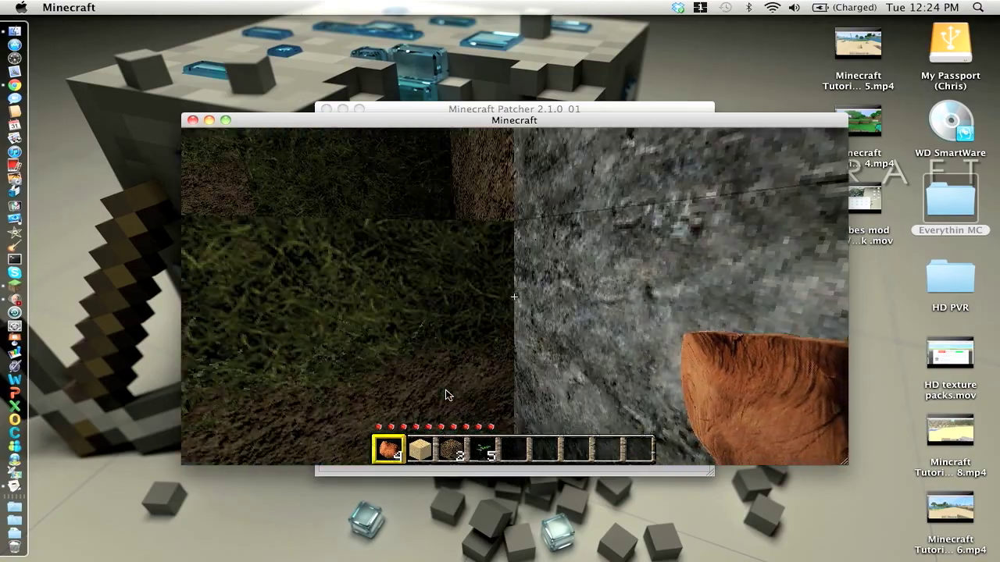
Dig through the grass-covered dirt blocks beside the stone wall to climb from the water onto the bank
key(s)
click(445, 394)
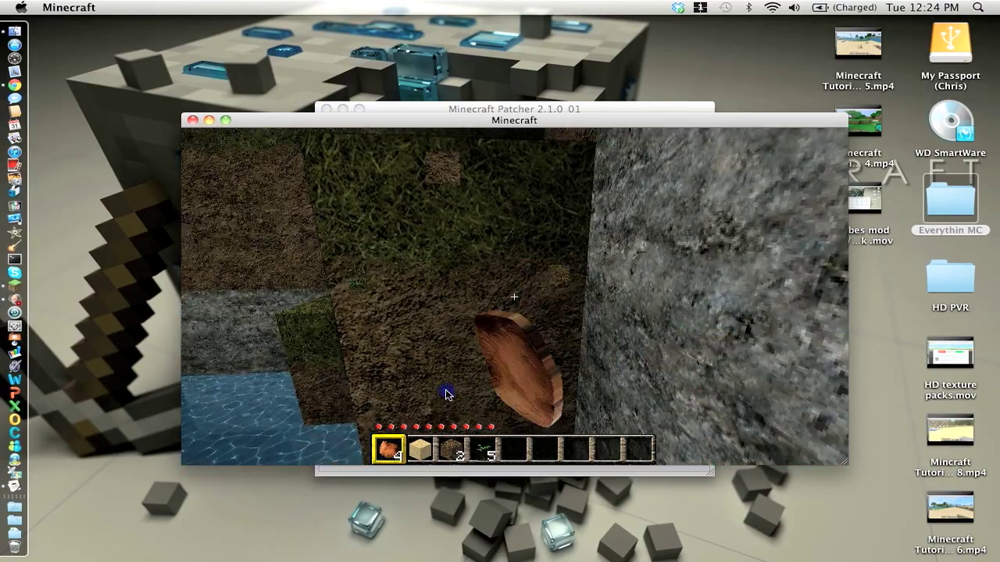
key(w)
key(space)
click(445, 394)
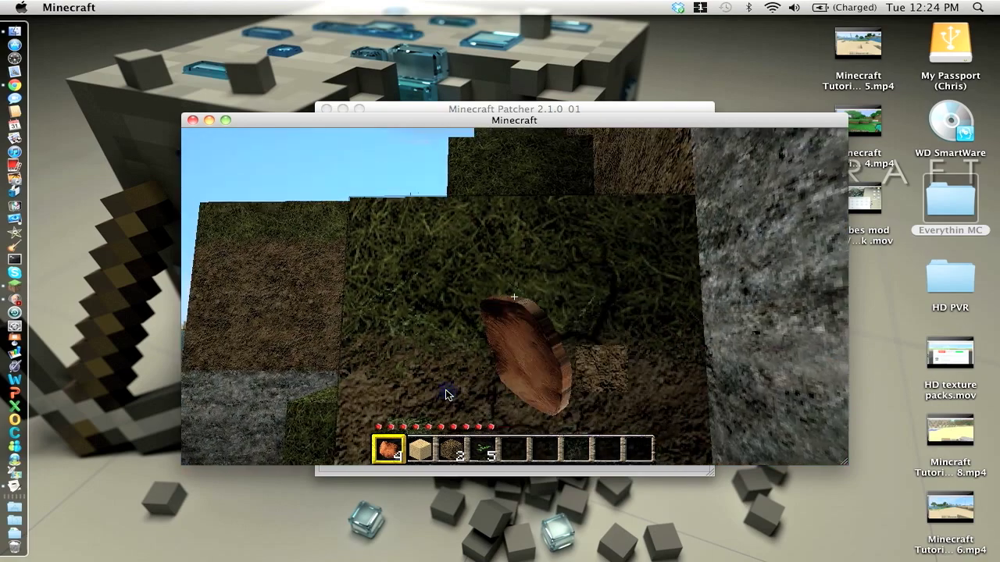
key(w)
key(space)
click(446, 394)
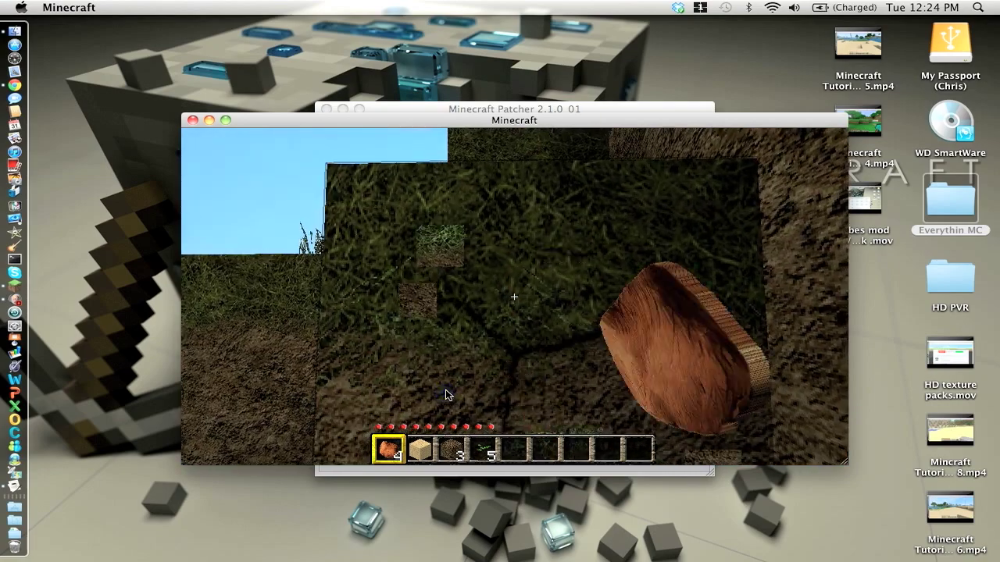
key(w)
key(space)
click(446, 395)
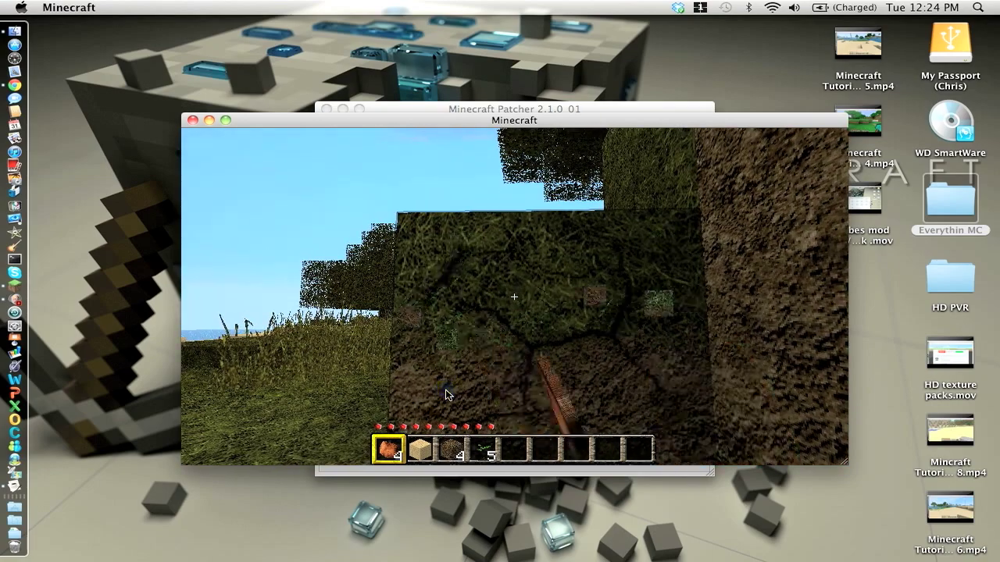
click(445, 394)
key(w)
key(space)
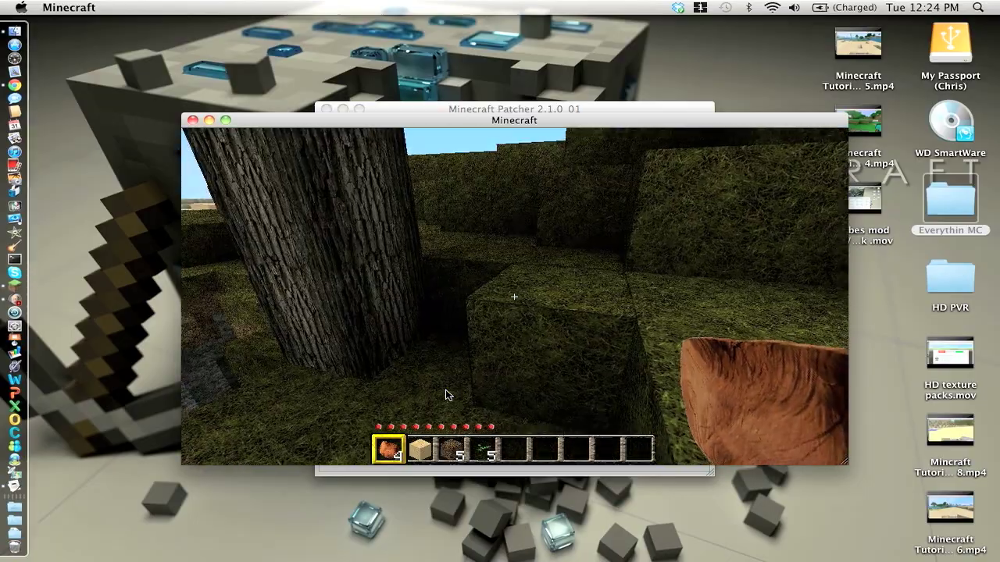
Cross the grassy hill past the trees toward the animals, digging up a grass block on the way
key(w)
key(space)
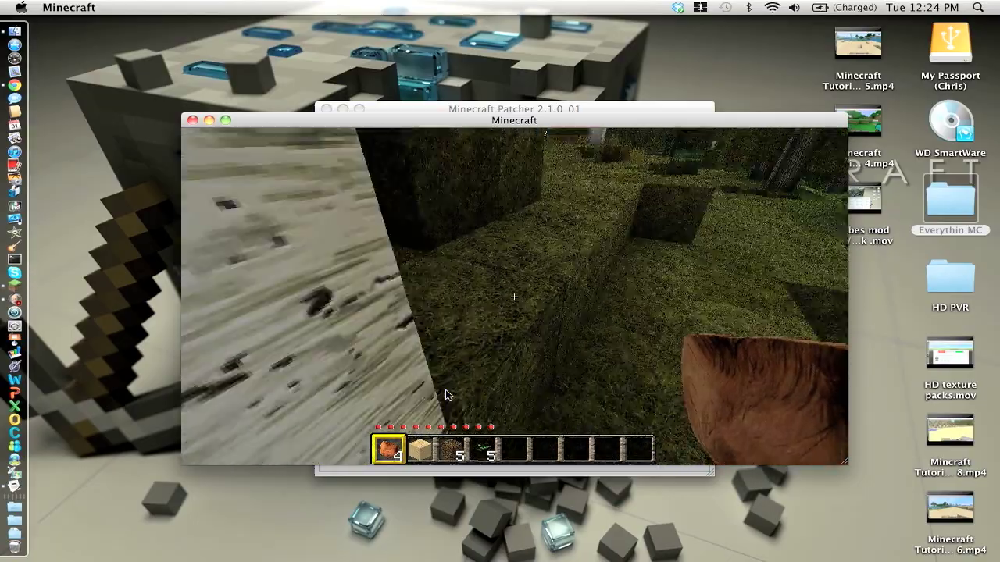
key(w)
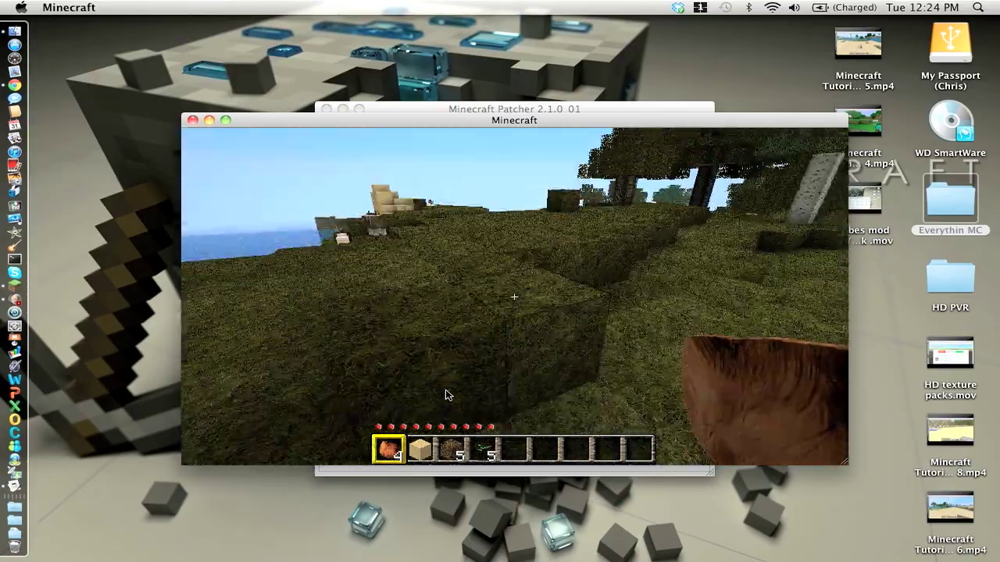
click(445, 394)
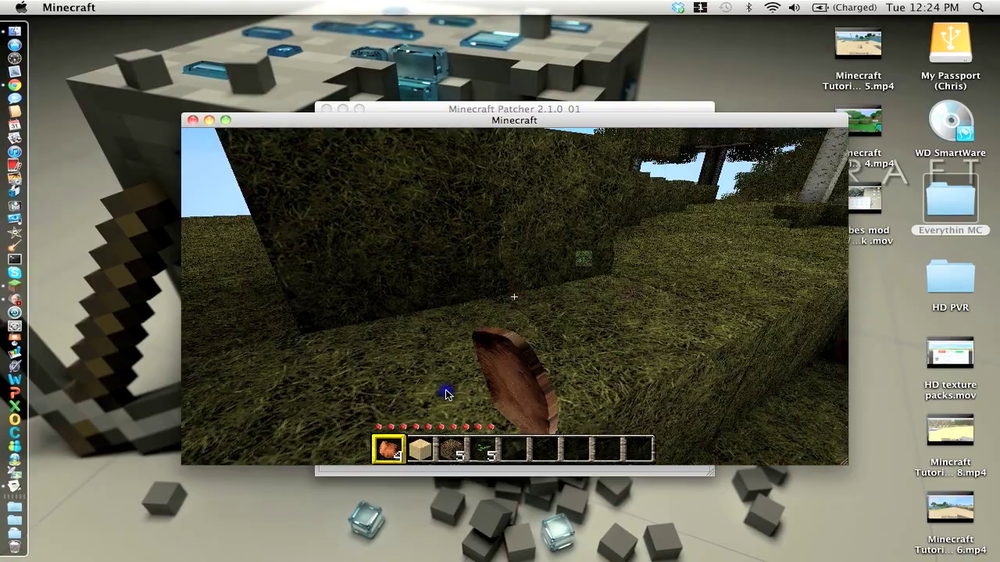
key(w)
key(space)
click(446, 394)
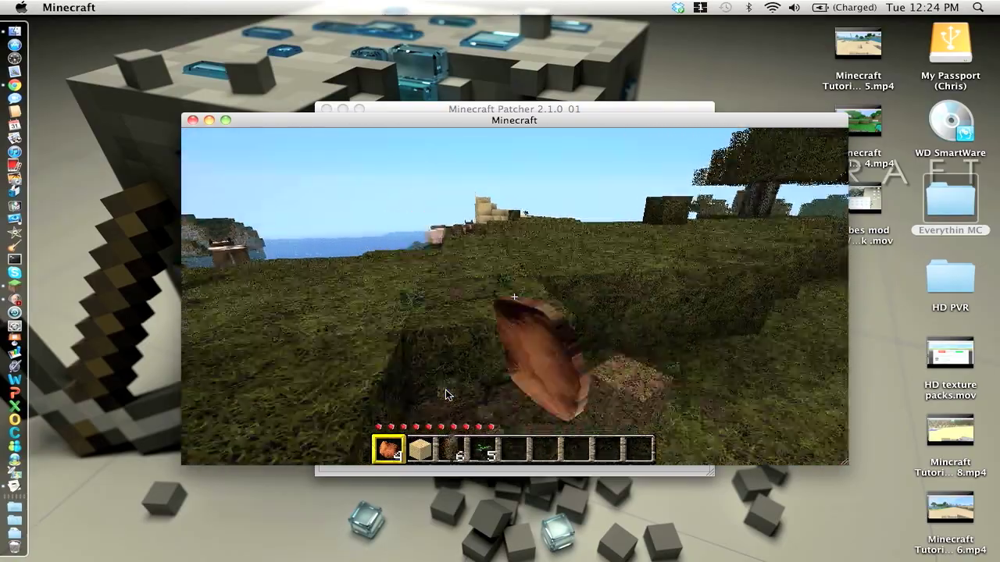
key(w)
key(space)
click(446, 395)
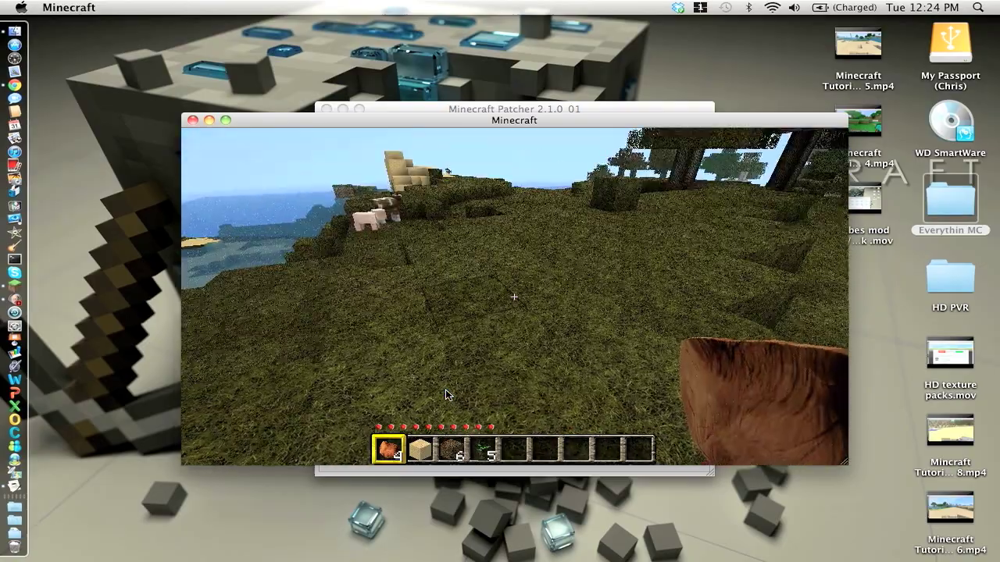
key(w)
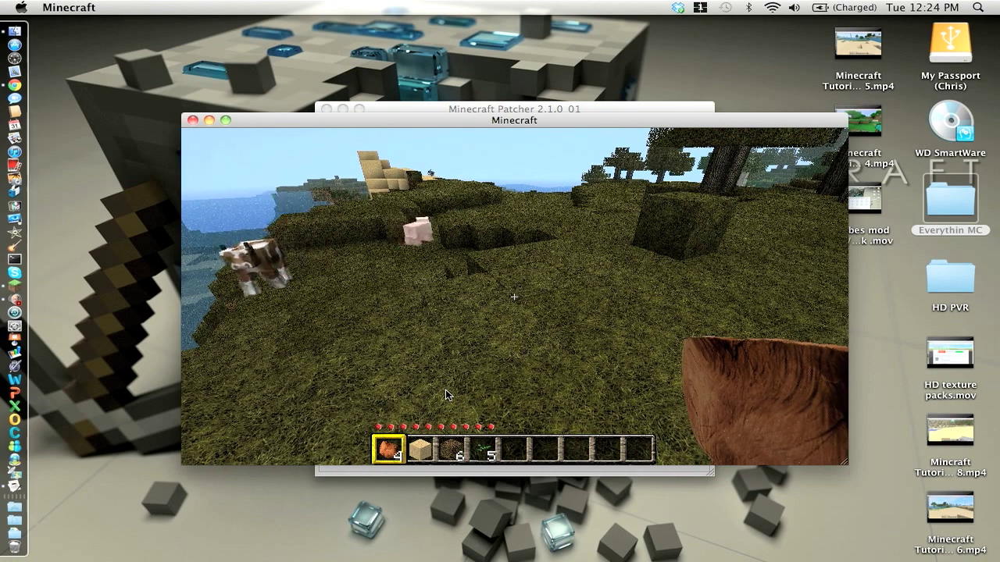